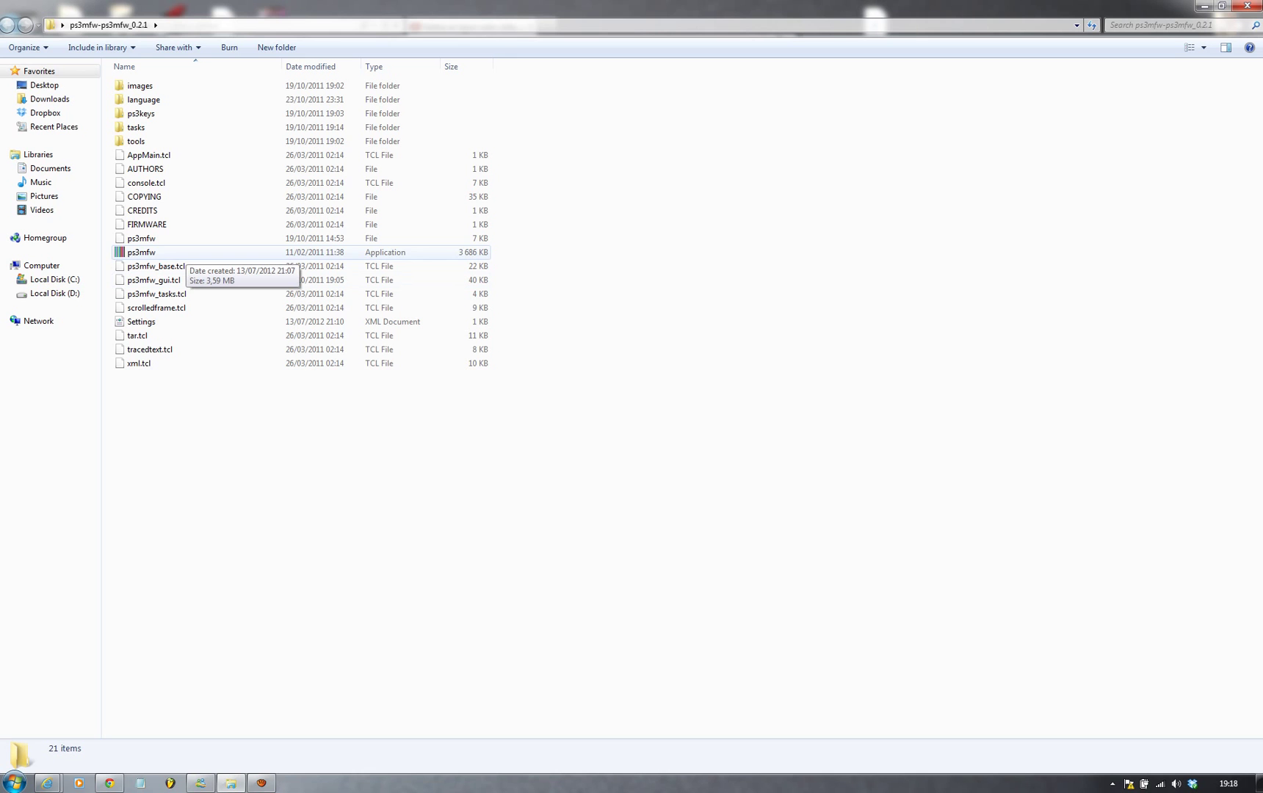
- Select the ps3mfw application in the ps3mfw-ps3mfw_0.2.1 folder
click(179, 253)
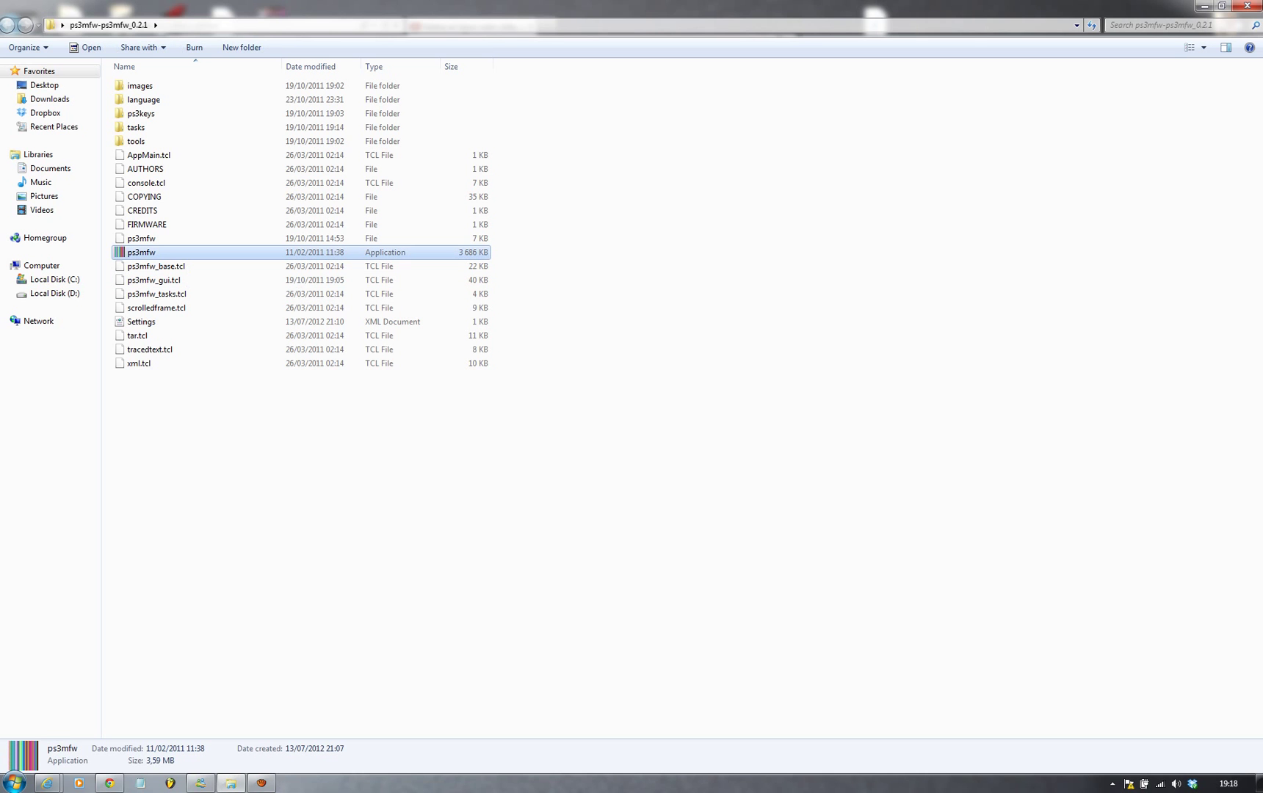
- Launch PS3MFW Builder and save the modified firmware destination
key(Return)
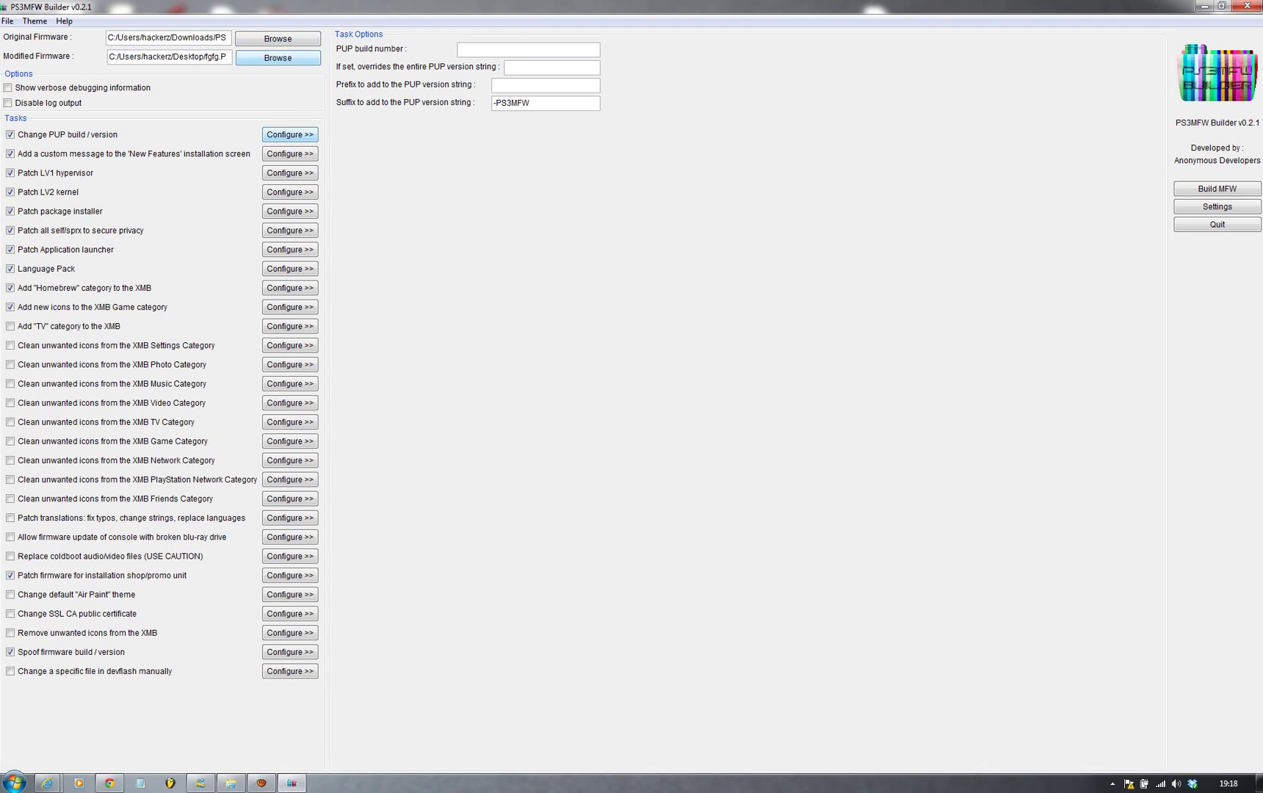
key(space)
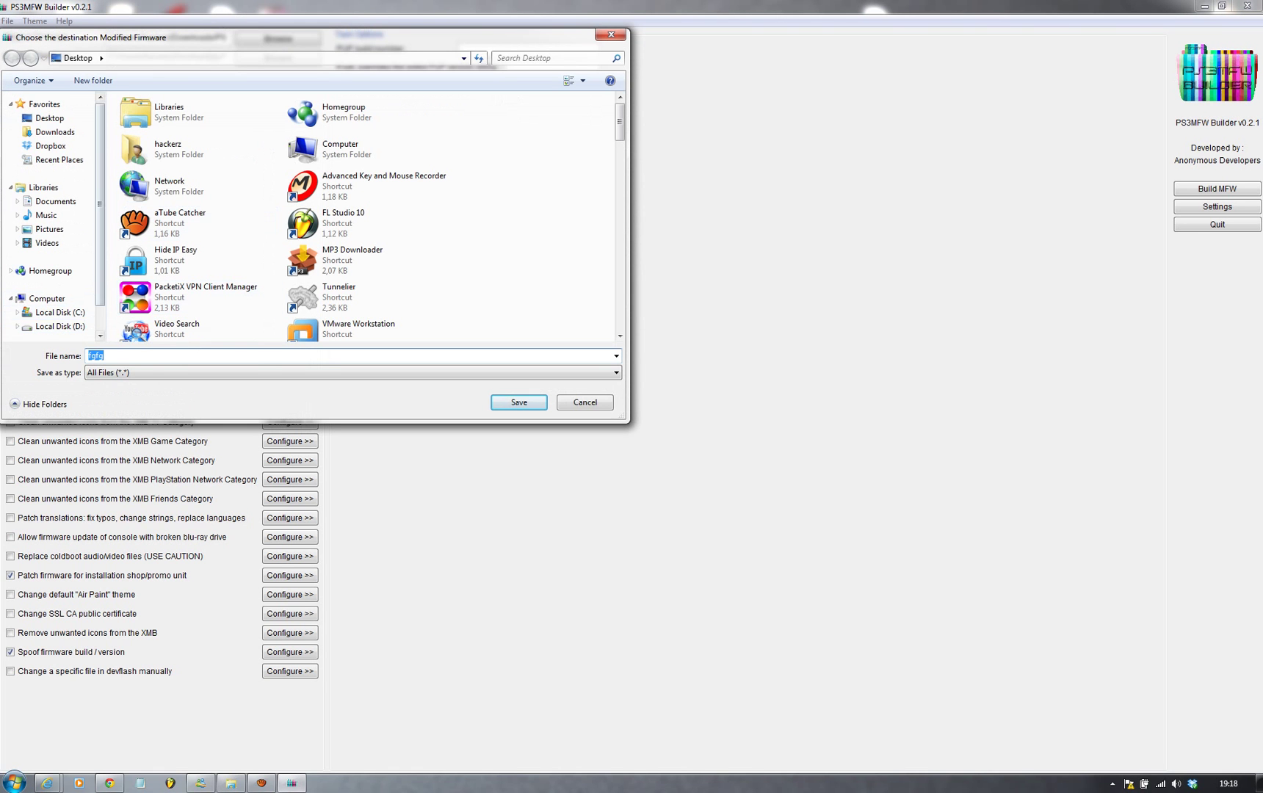
scroll(49, 217, down, 1)
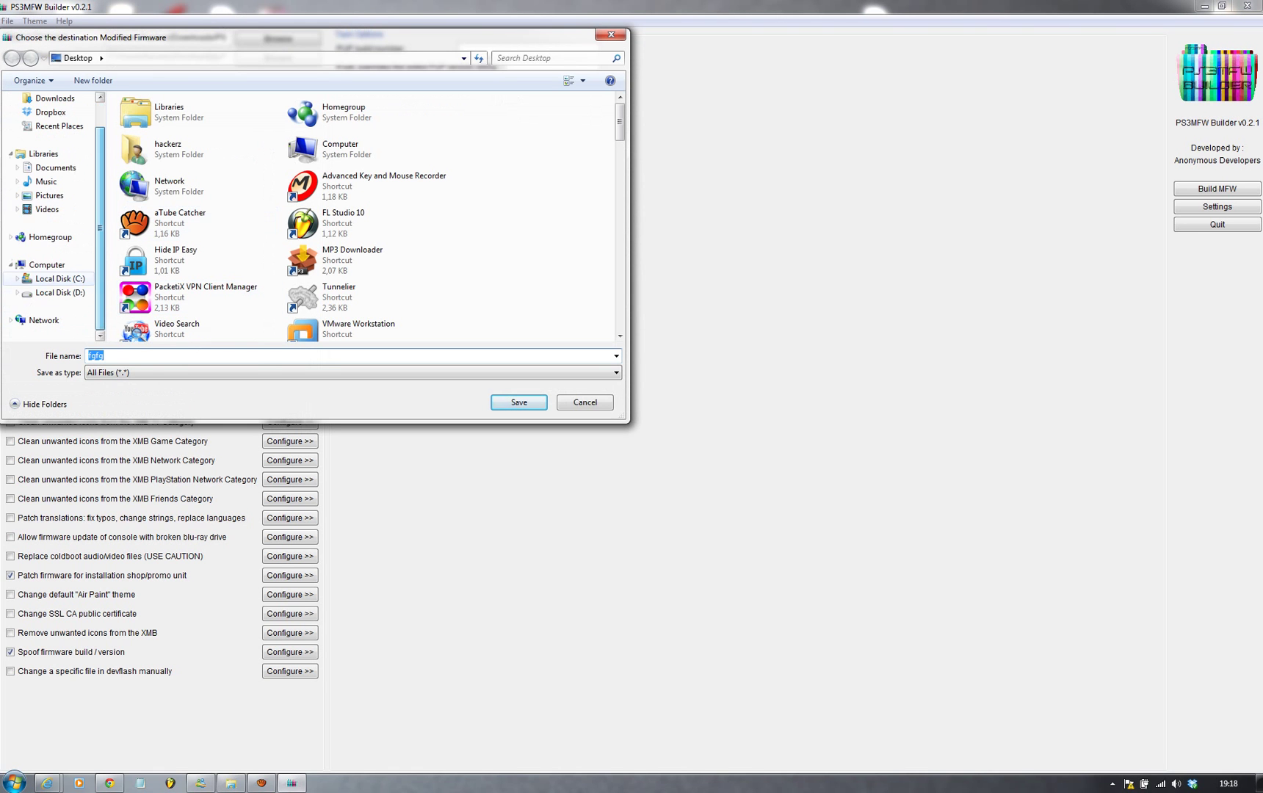
key(Return)
- Untick the PUP, LV1, LV2, privacy, language pack and build spoofing tasks, then open Settings
click(10, 134)
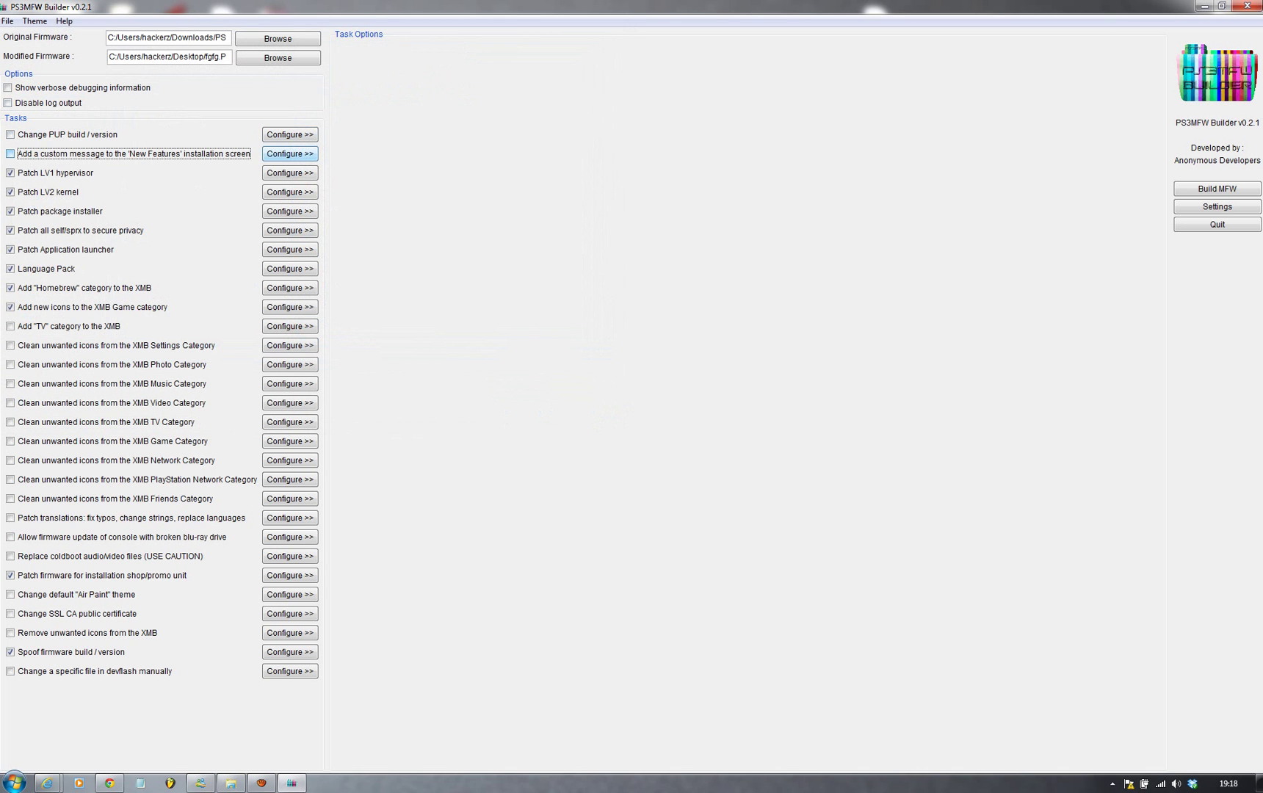
click(10, 173)
click(10, 211)
click(9, 249)
click(9, 288)
click(9, 652)
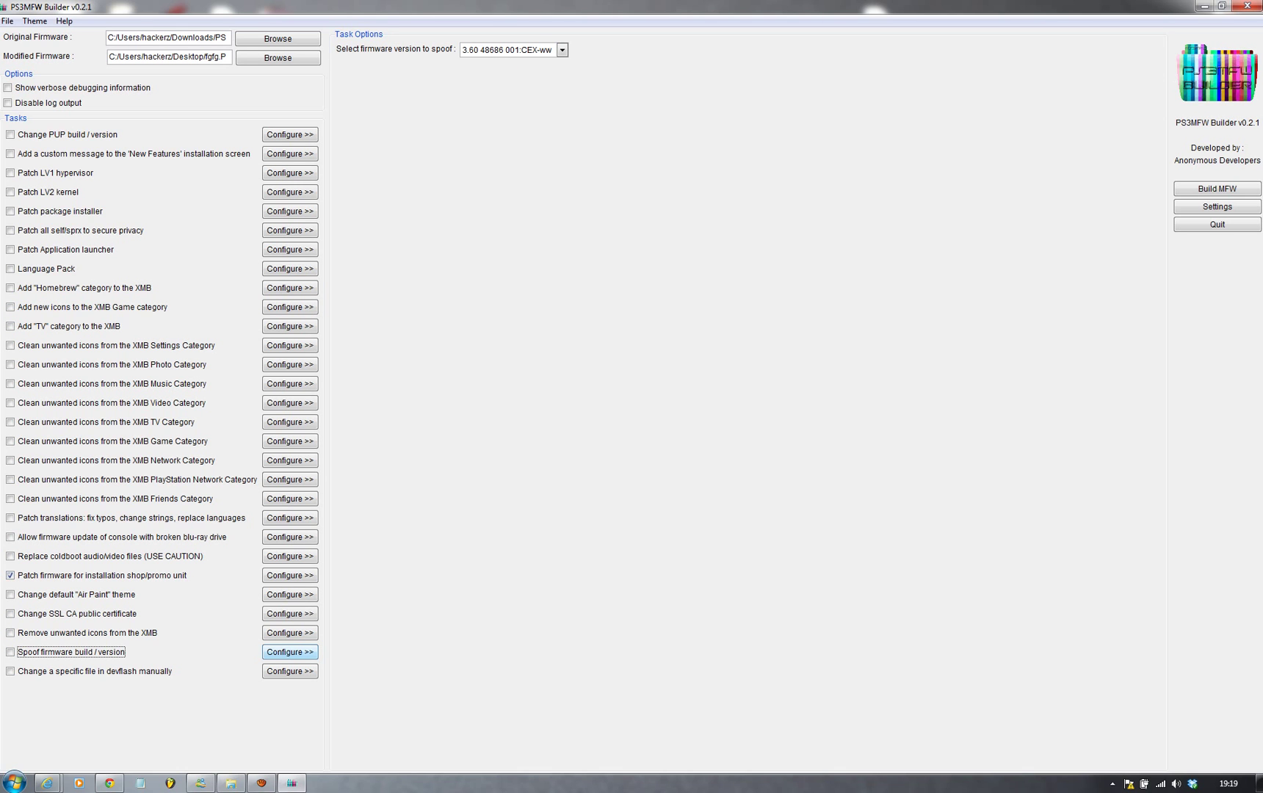
click(1216, 206)
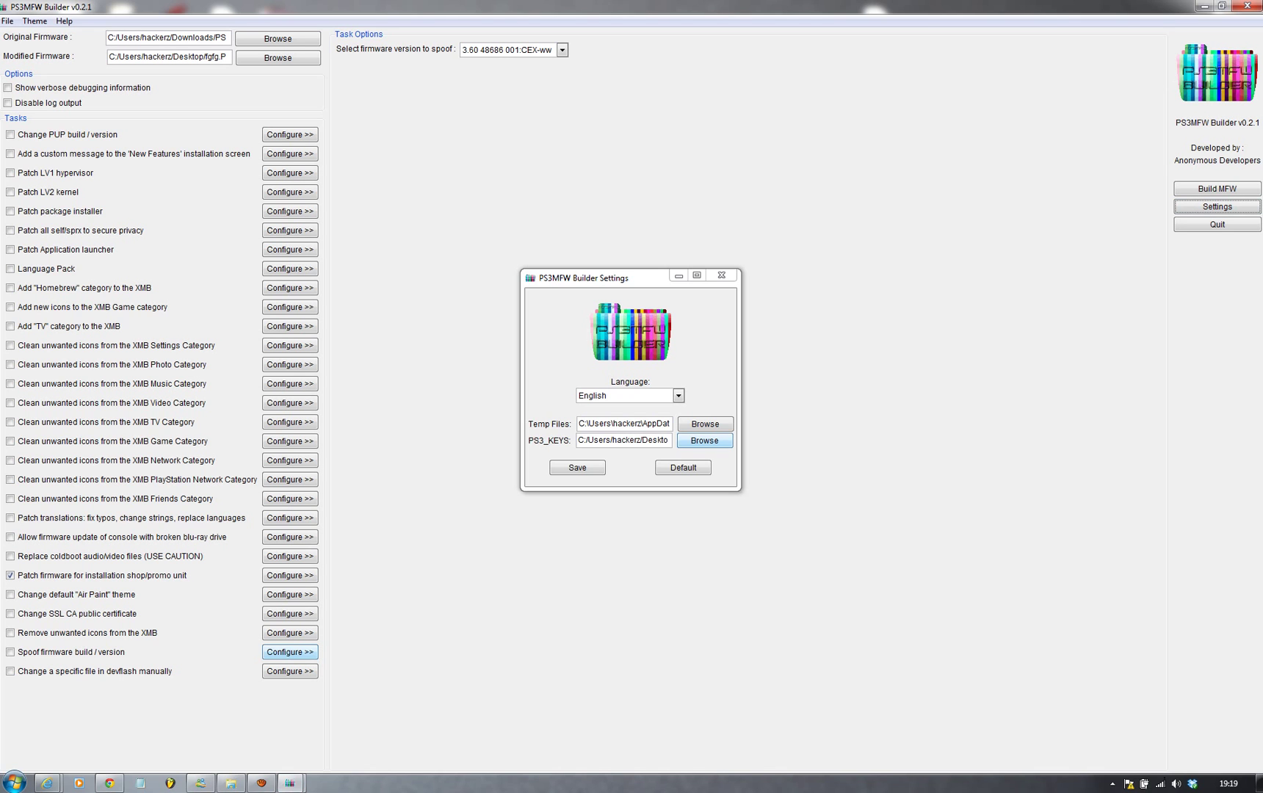
- Point PS3_KEYS to the ps3keys folder in ps3mfw_0.2.1 and save the settings
click(704, 440)
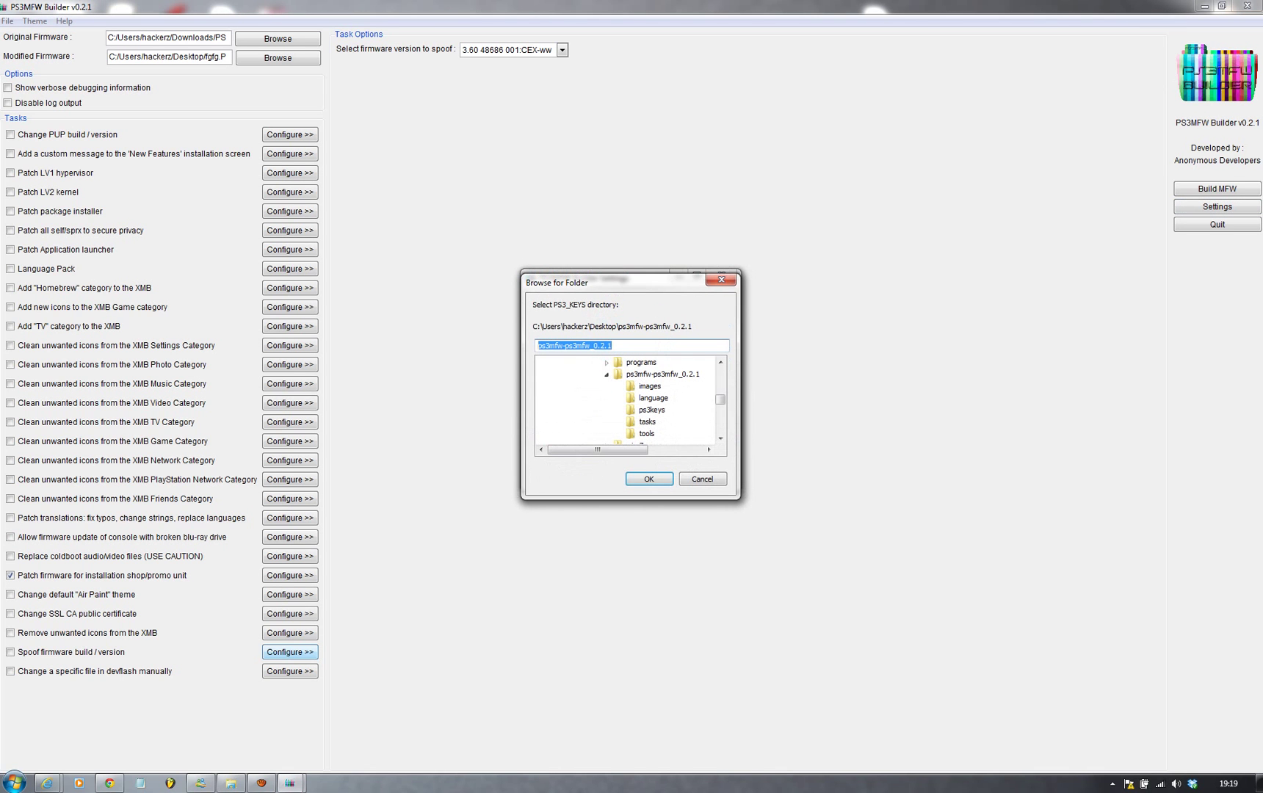
click(651, 409)
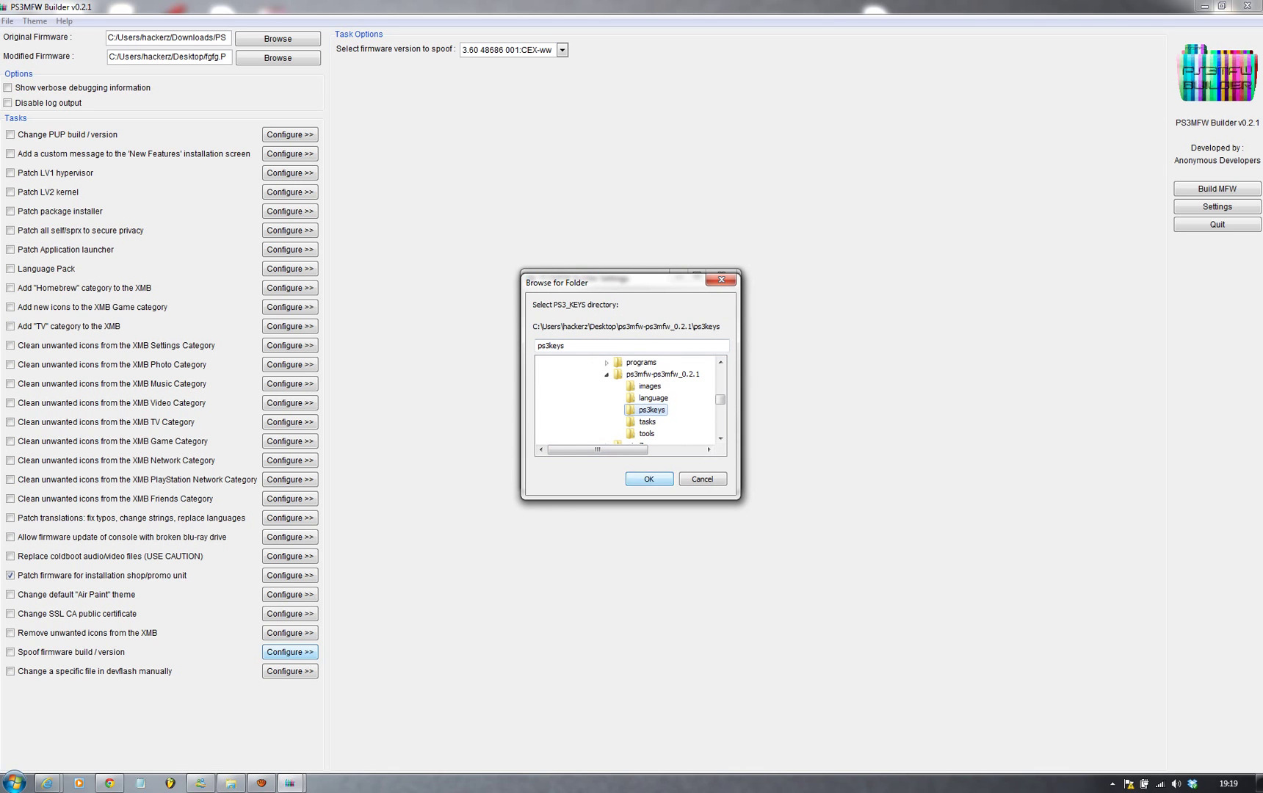
click(648, 478)
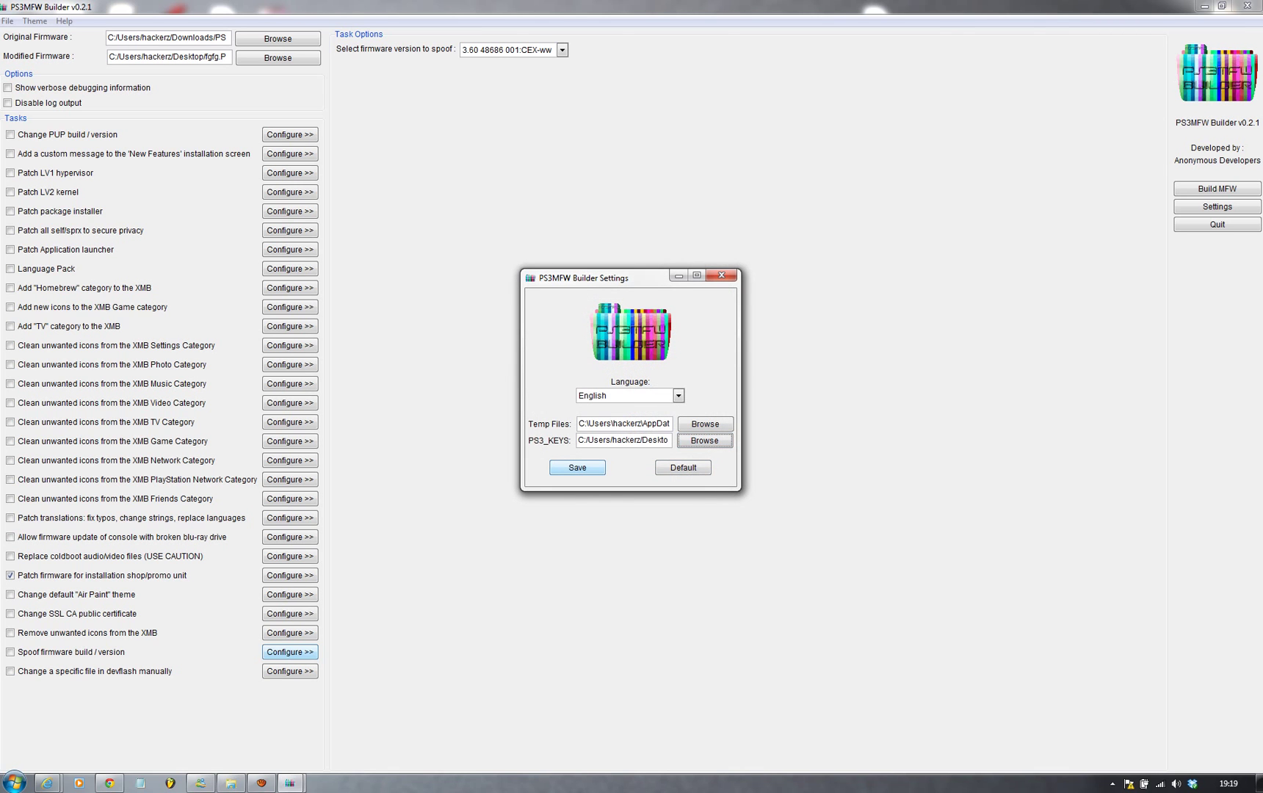
click(578, 467)
key(Return)
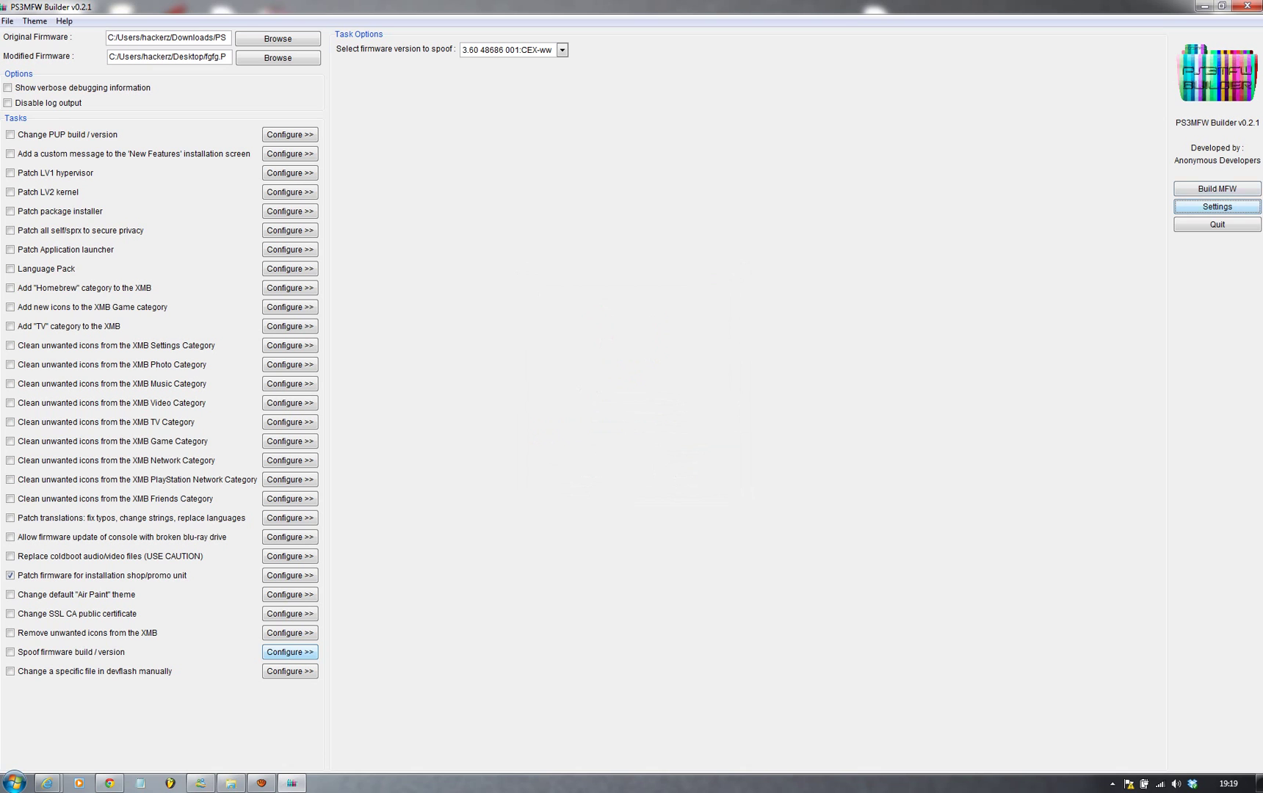